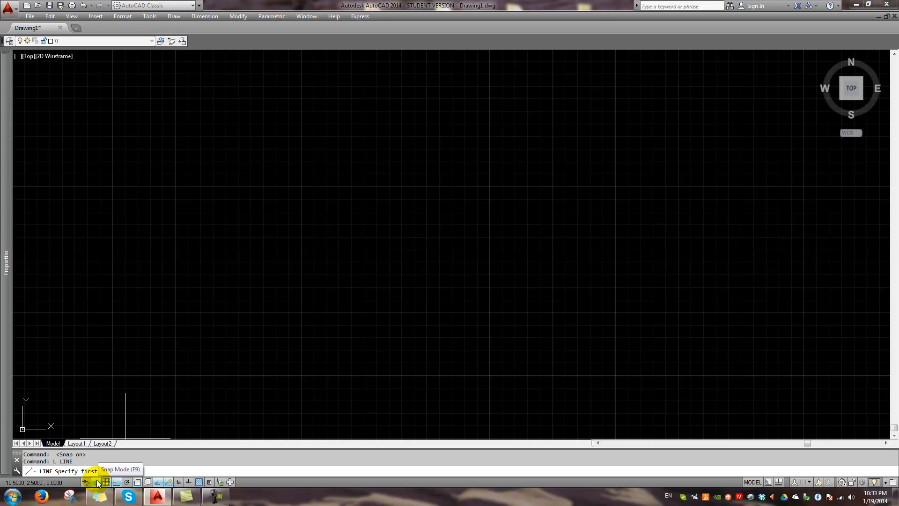
Step: Turn off snap mode and the grid, and draw a vertical line 10 units long upward from a free point
click(98, 483)
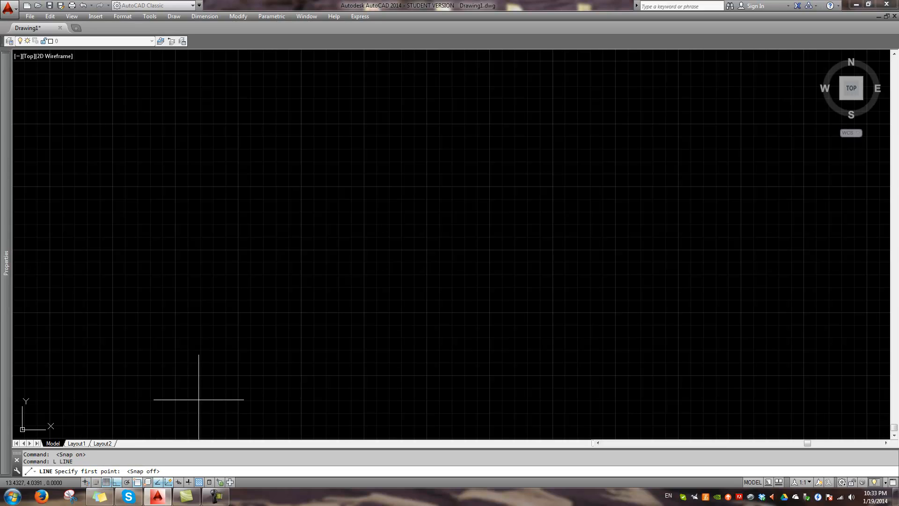
click(107, 483)
click(260, 360)
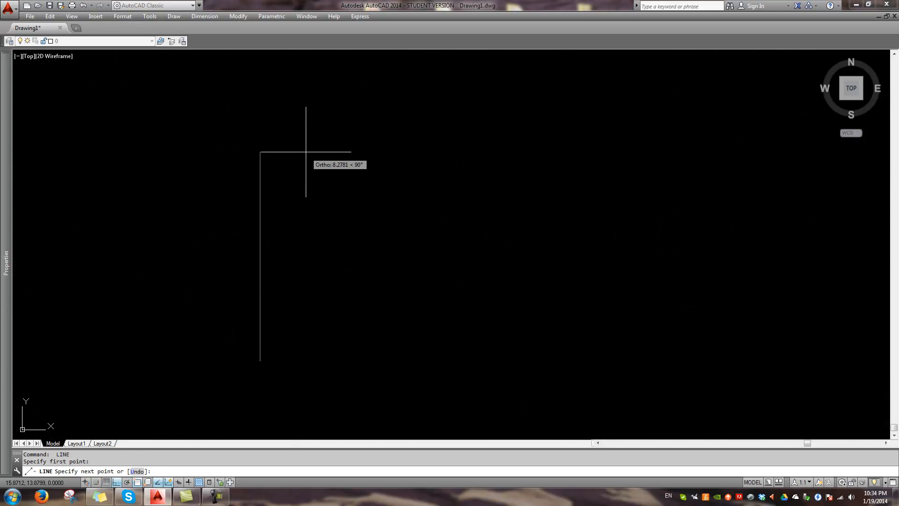
text(10)
key(Return)
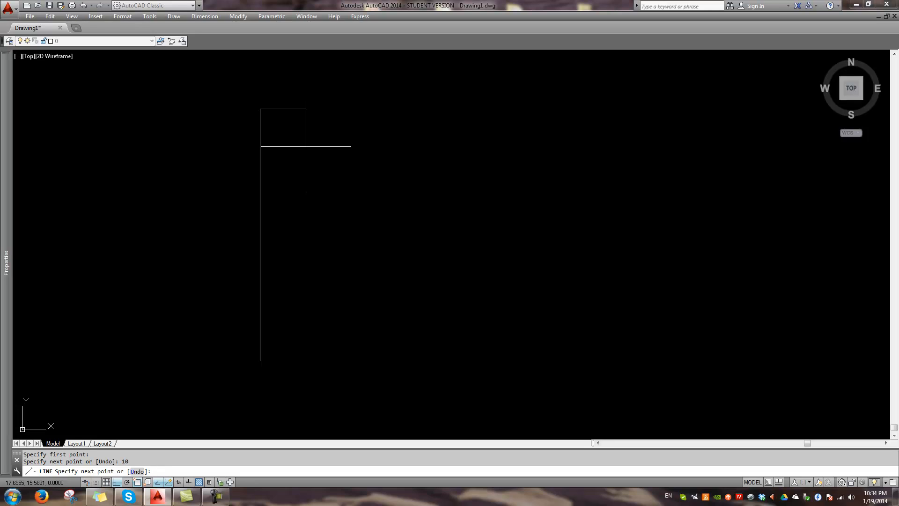
key(Escape)
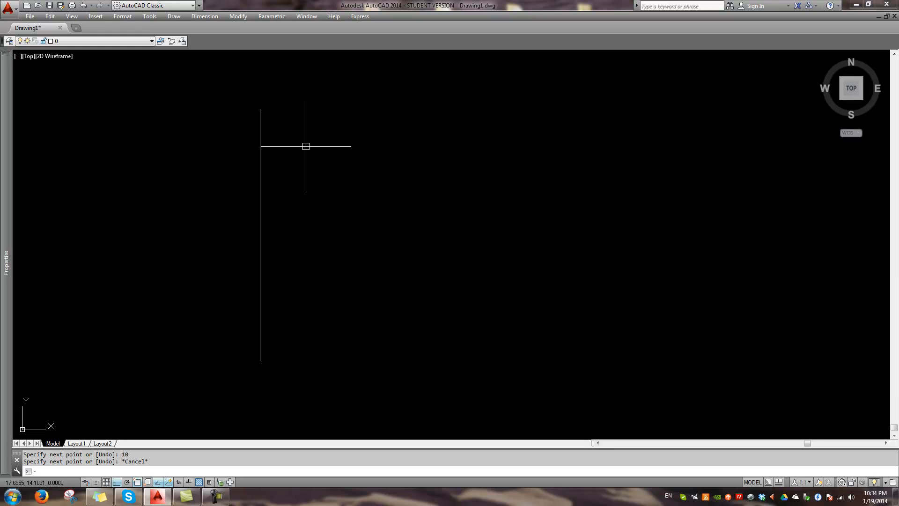
Step: Copy the vertical line 5 units horizontally to its right
text(co)
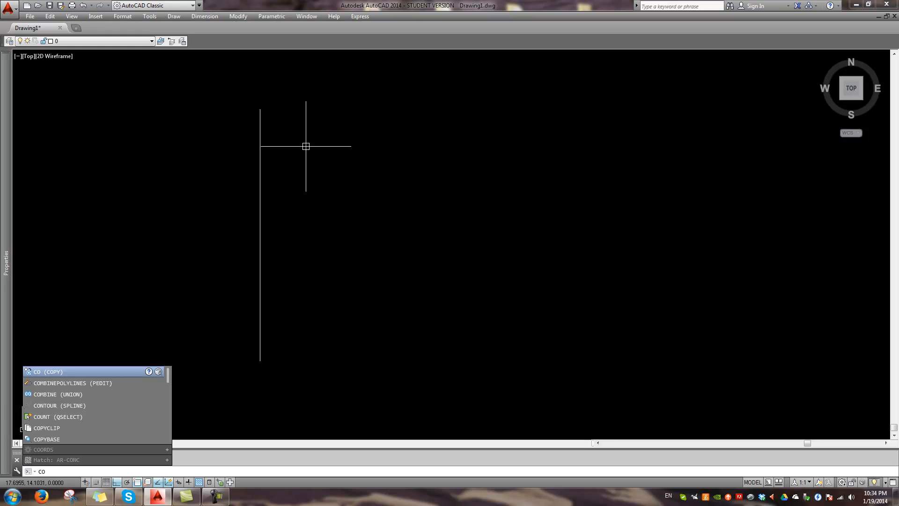
key(Return)
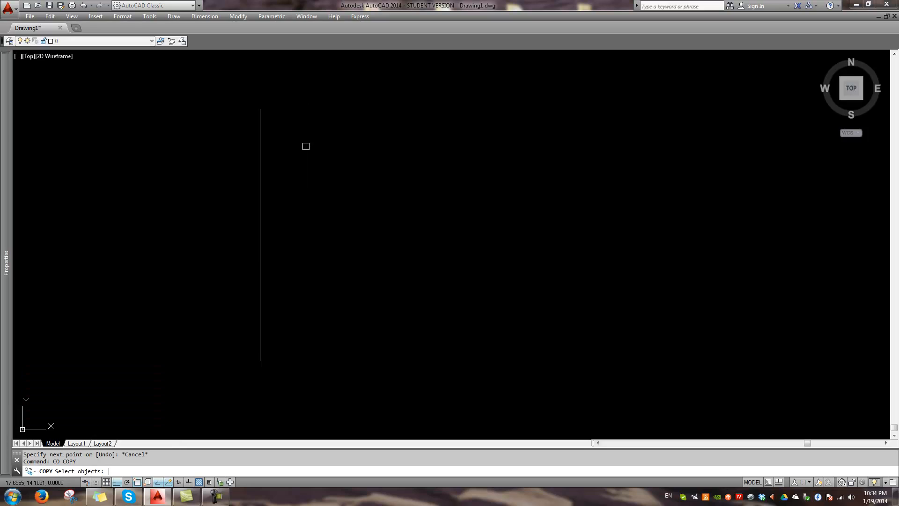
click(259, 155)
key(Return)
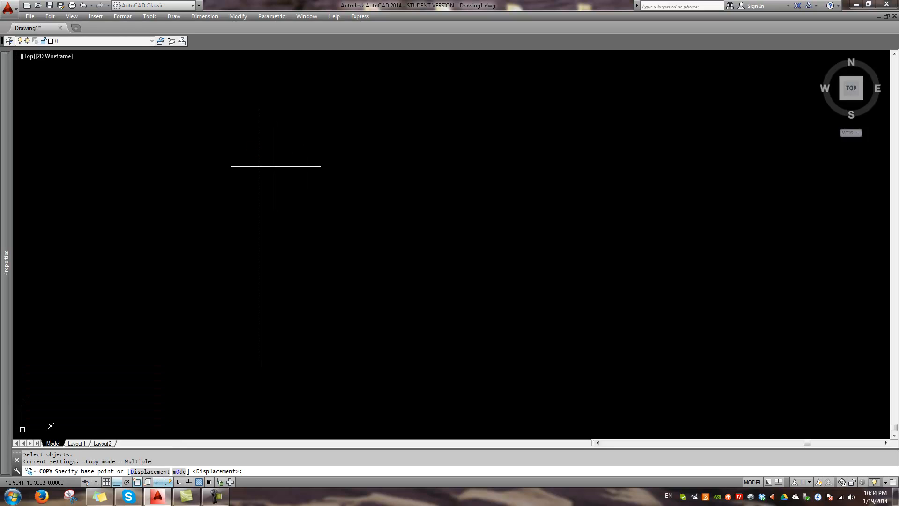
click(415, 194)
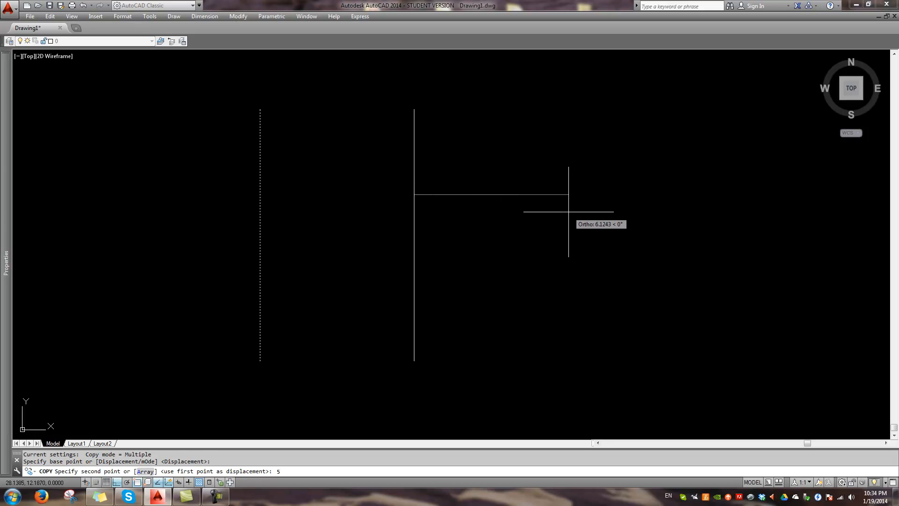
key(Return)
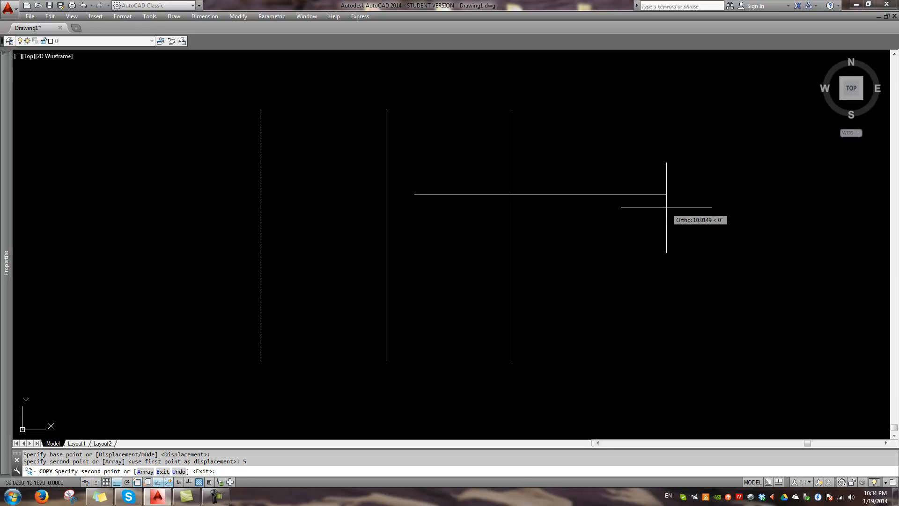
key(Escape)
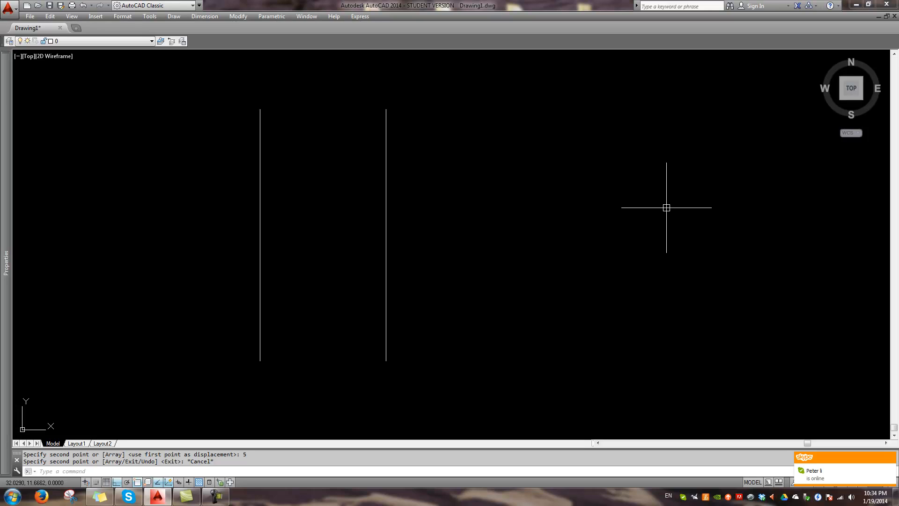
Step: Draw a horizontal line joining the lower endpoints of the two vertical lines
text(l)
key(Return)
click(260, 361)
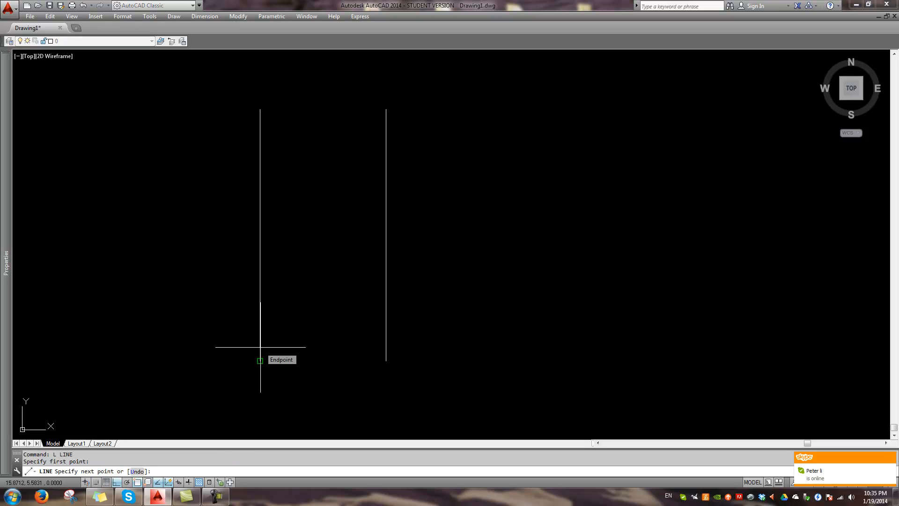
click(388, 353)
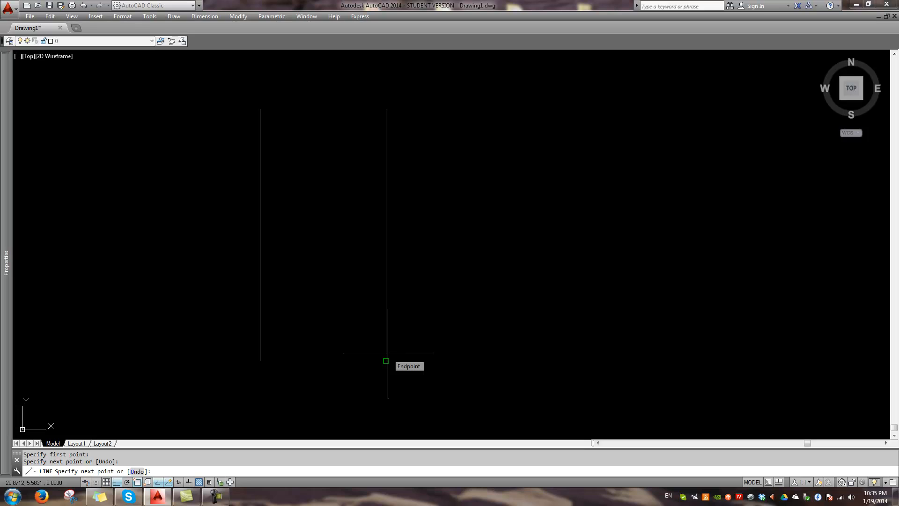
key(Escape)
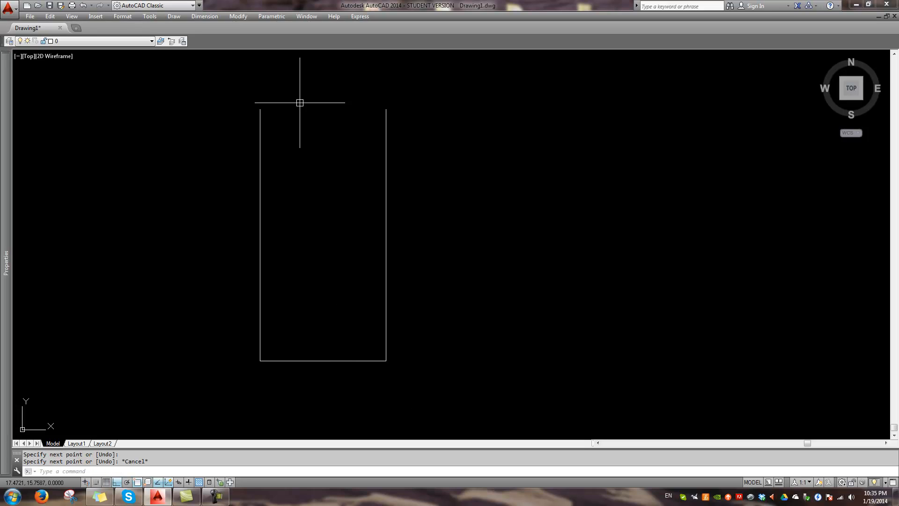
Step: Copy the bottom horizontal line from its right endpoint to the right vertical line's upper endpoint, closing the rectangle
text(co)
key(Return)
click(336, 387)
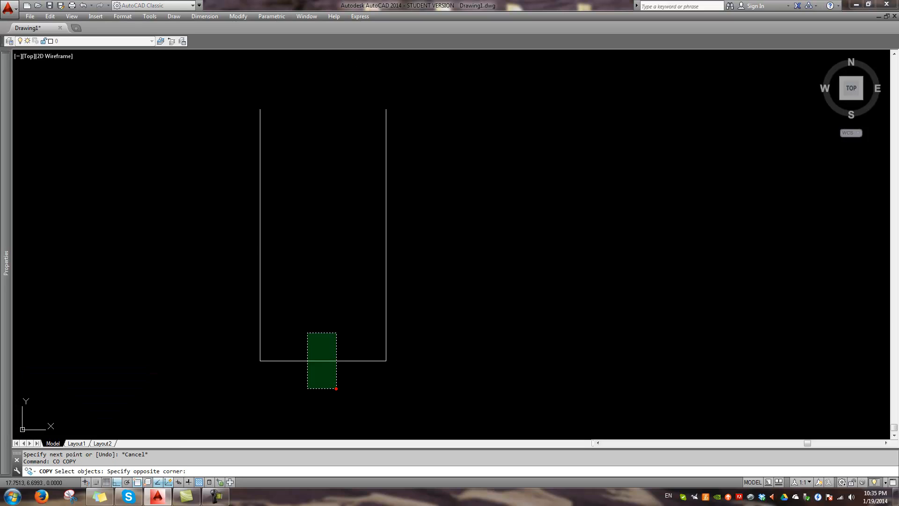
click(303, 322)
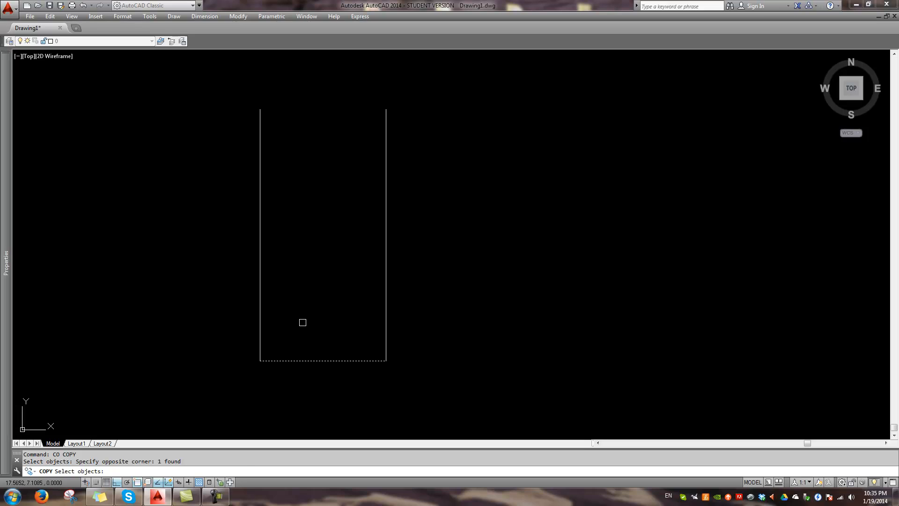
key(Return)
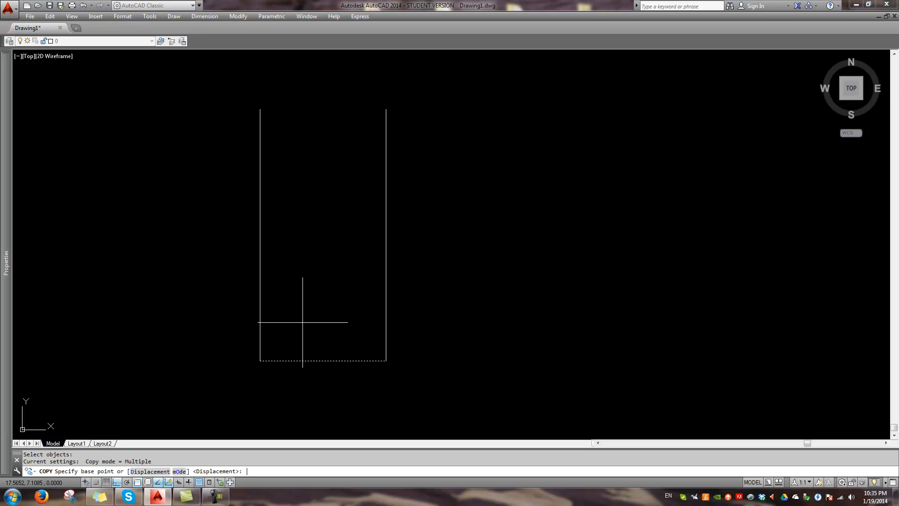
click(388, 353)
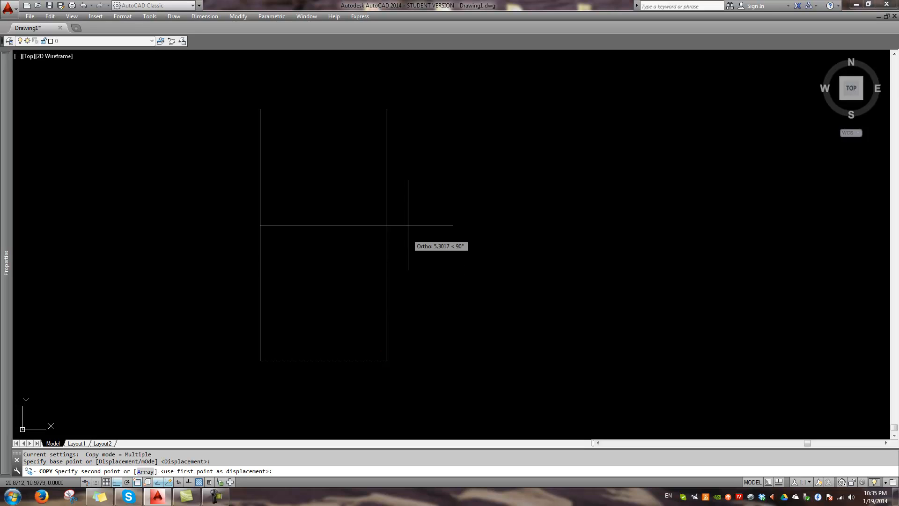
click(386, 108)
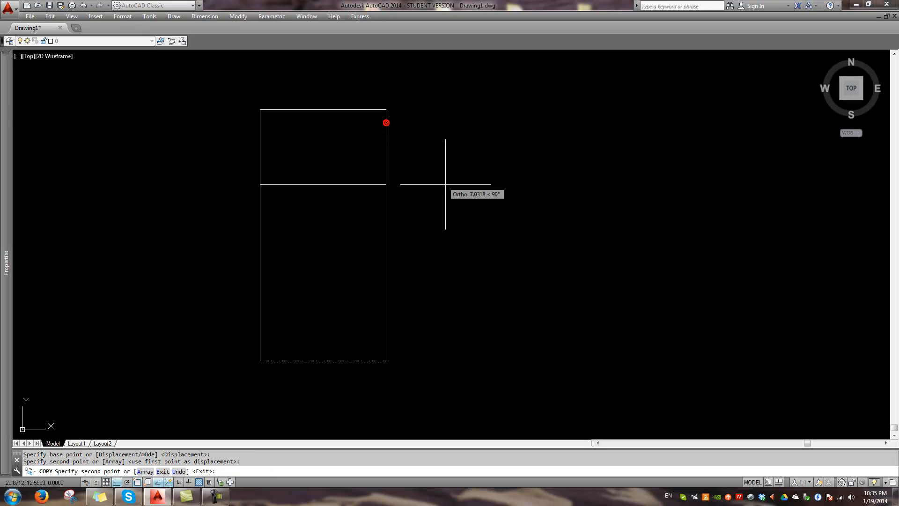
key(Return)
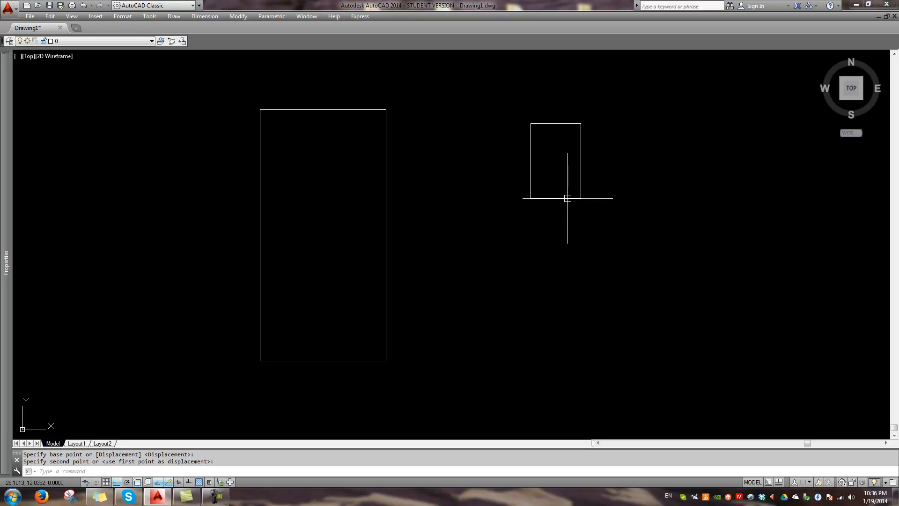
Step: Undo the last move, and move the small rectangle 5 units horizontally toward the large rectangle
key(ctrl+z)
key(Escape)
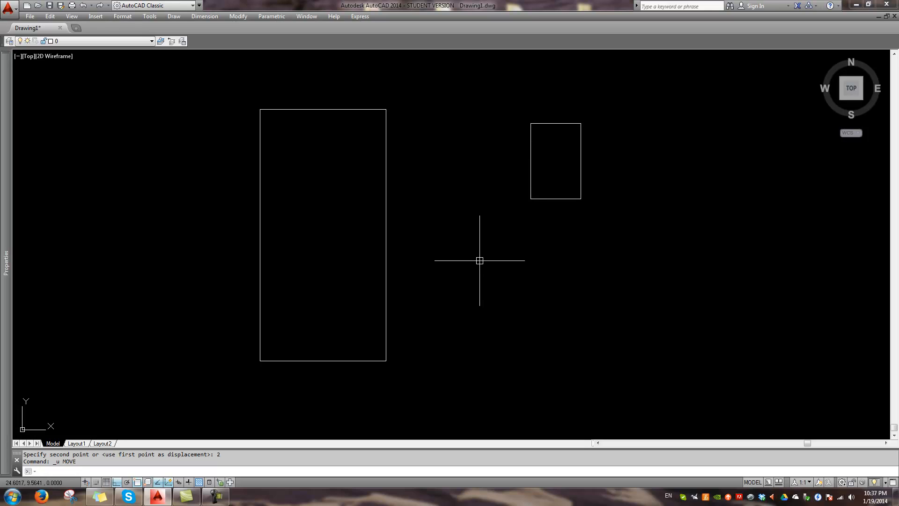
key(Return)
click(558, 199)
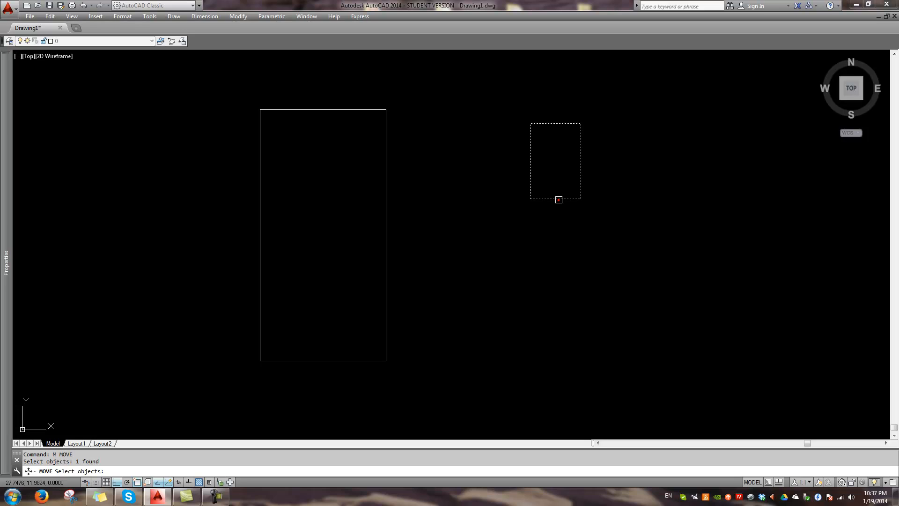
key(Return)
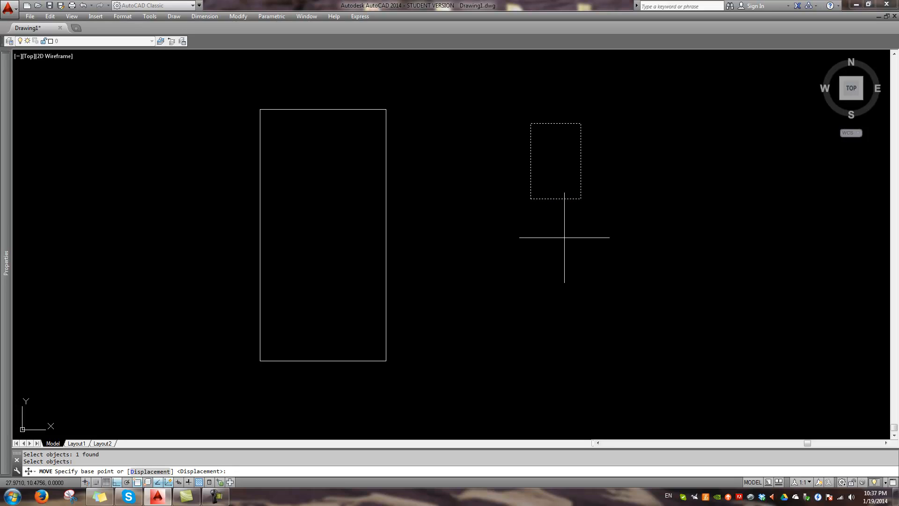
click(579, 258)
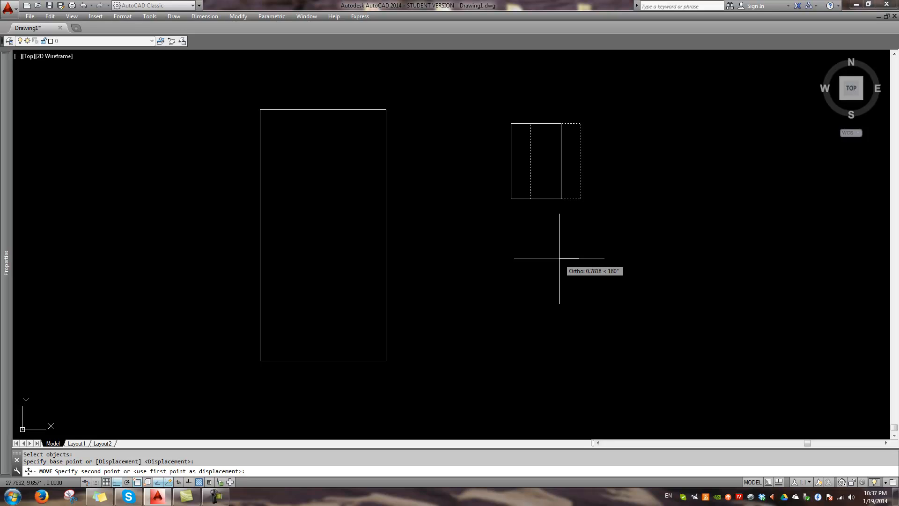
key(Return)
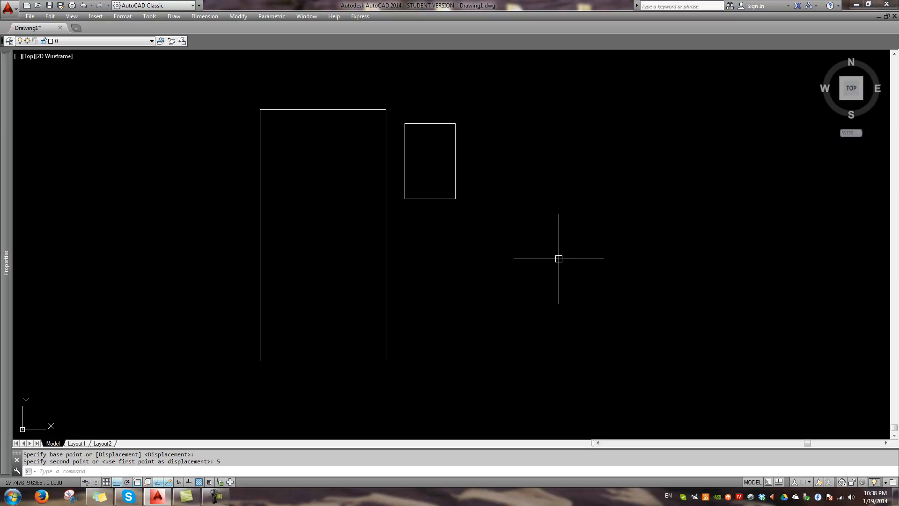
Step: Move the small rectangle by its upper-left corner onto the large rectangle's upper-right corner
text(m)
key(Return)
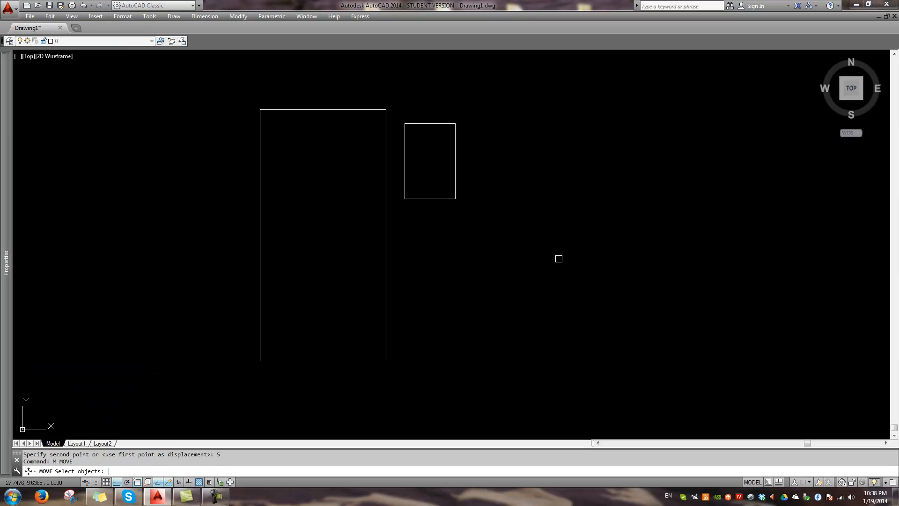
click(442, 198)
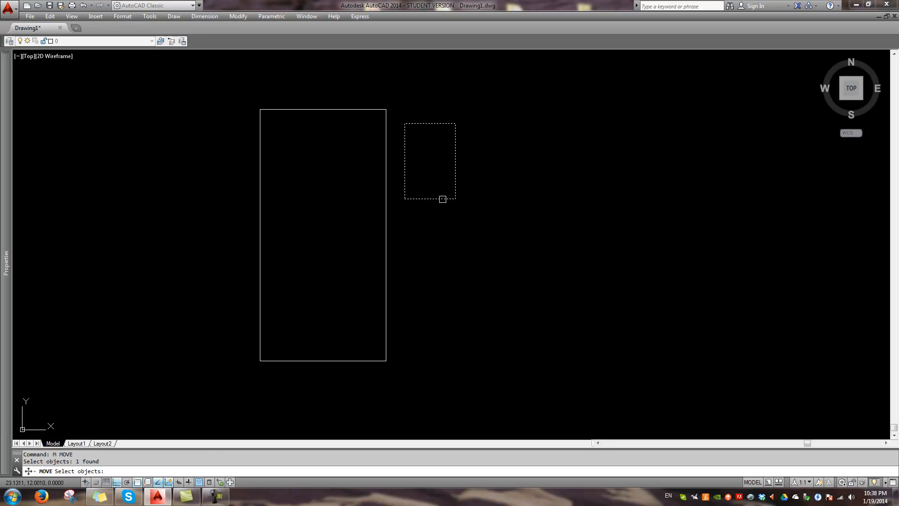
key(Return)
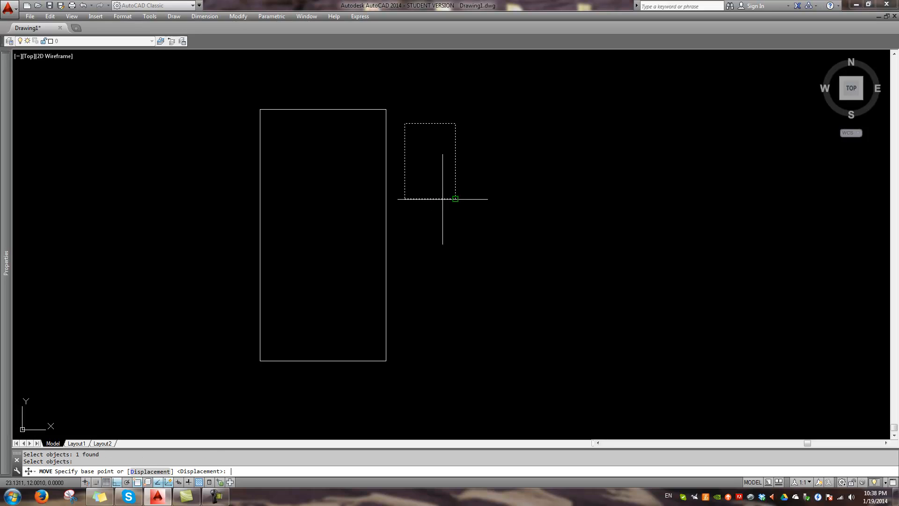
click(405, 123)
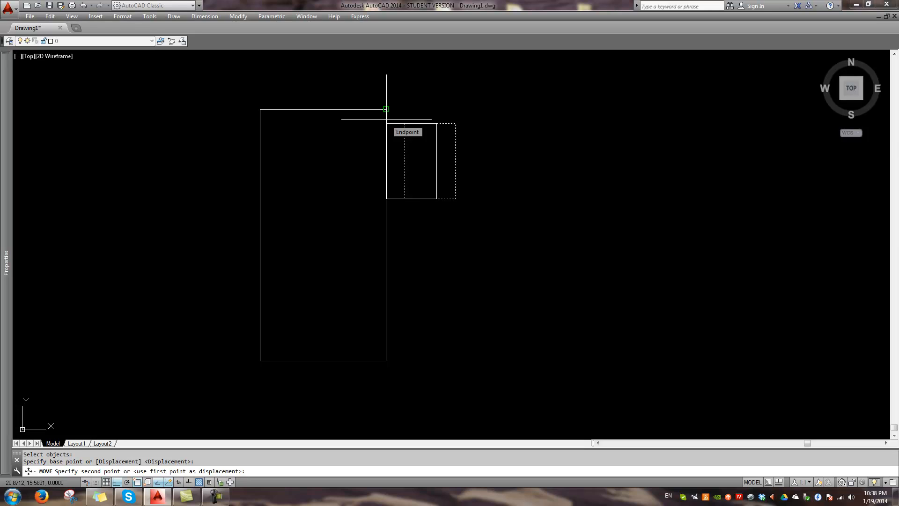
click(386, 109)
click(436, 178)
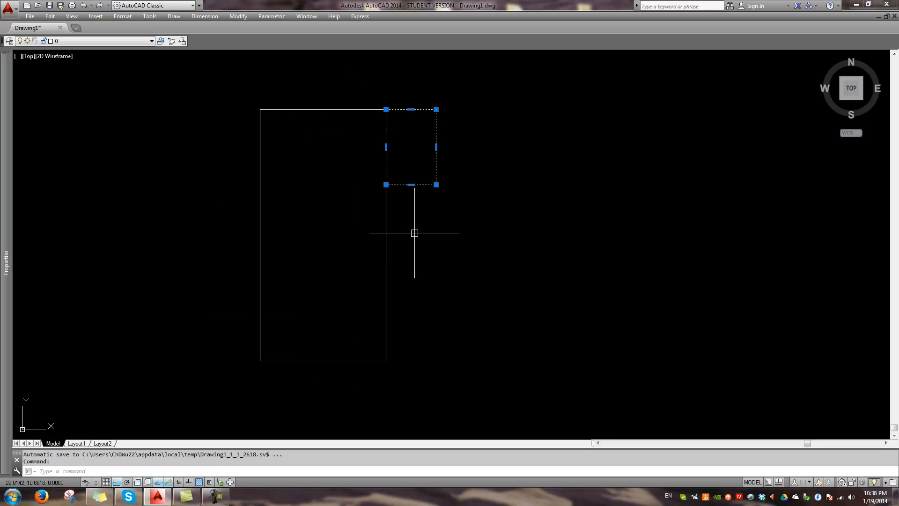
key(Escape)
key(Escape)
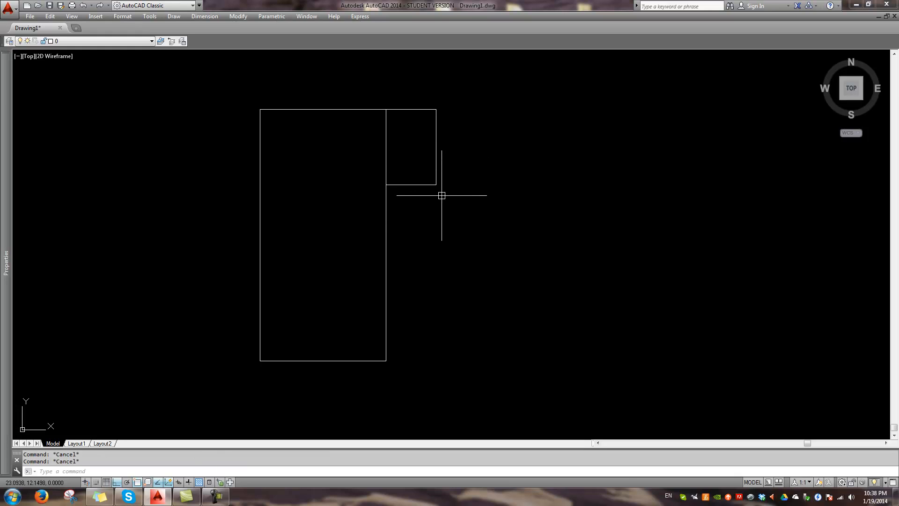
Step: Erase the small rectangle attached to the large rectangle's upper-right corner
text(E)
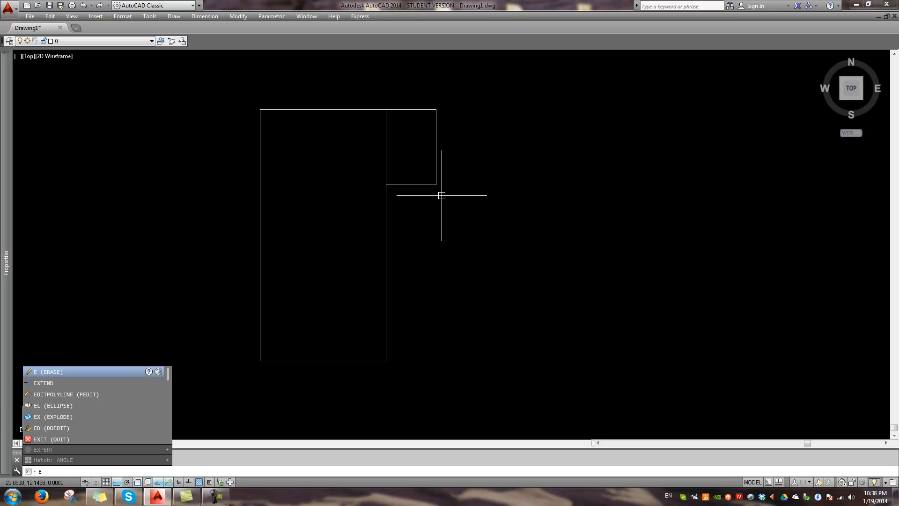
key(Return)
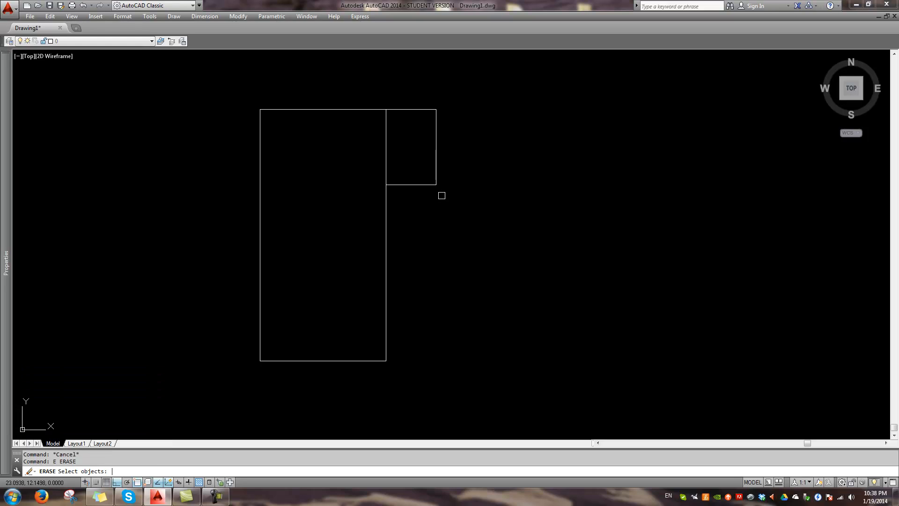
click(413, 184)
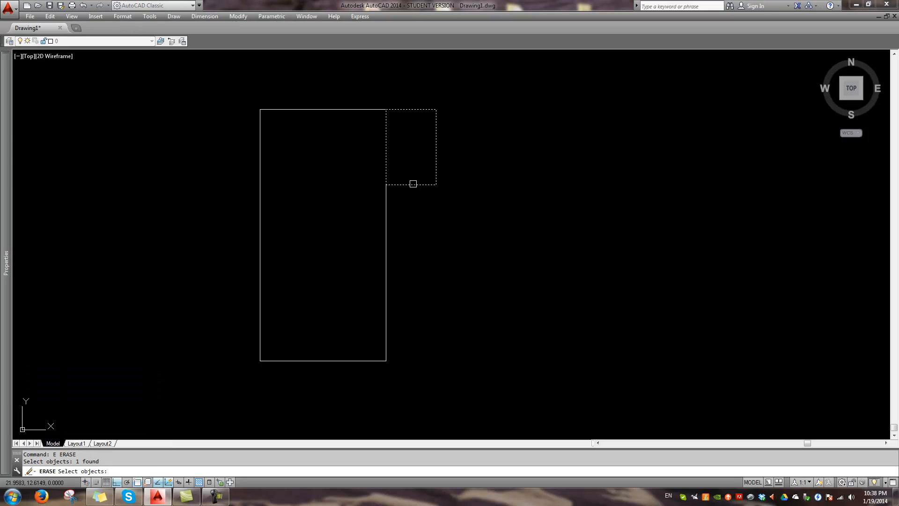
key(Return)
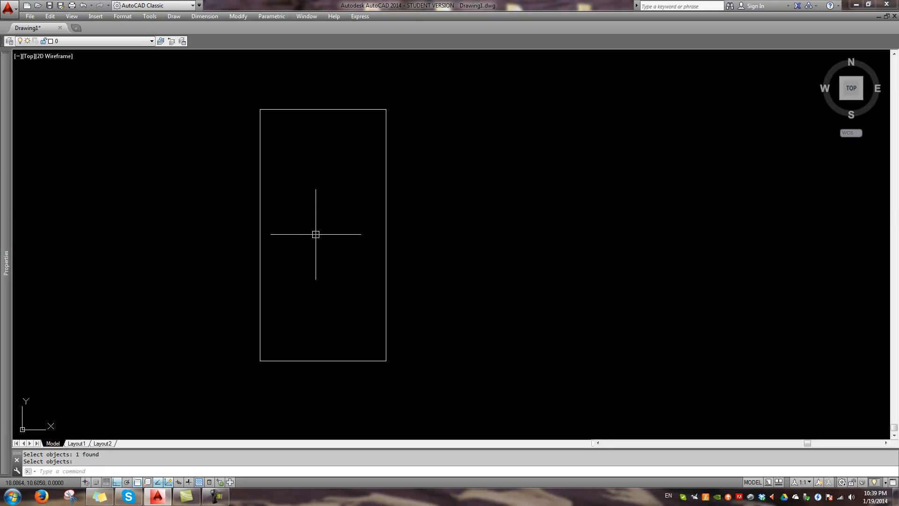
Step: Measure the rectangle's width with Dist, from its upper-left corner to its upper-right corner
text(DIST)
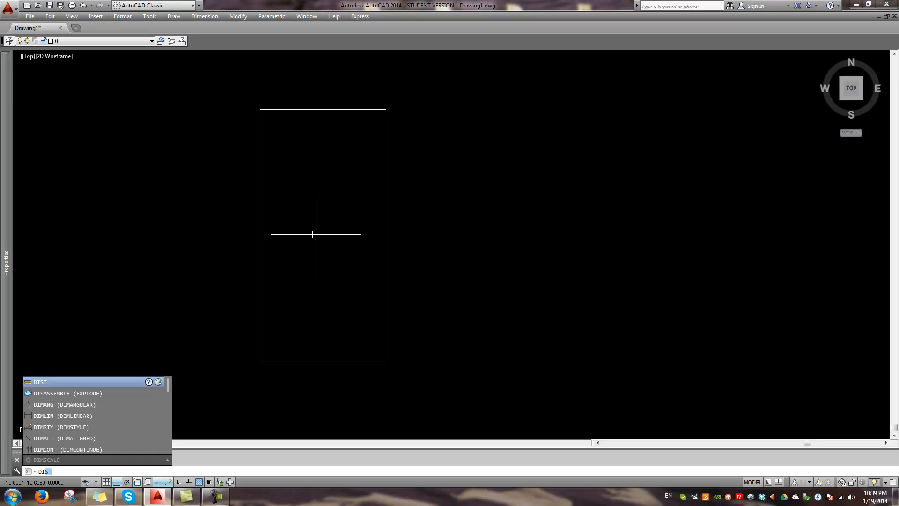
key(Return)
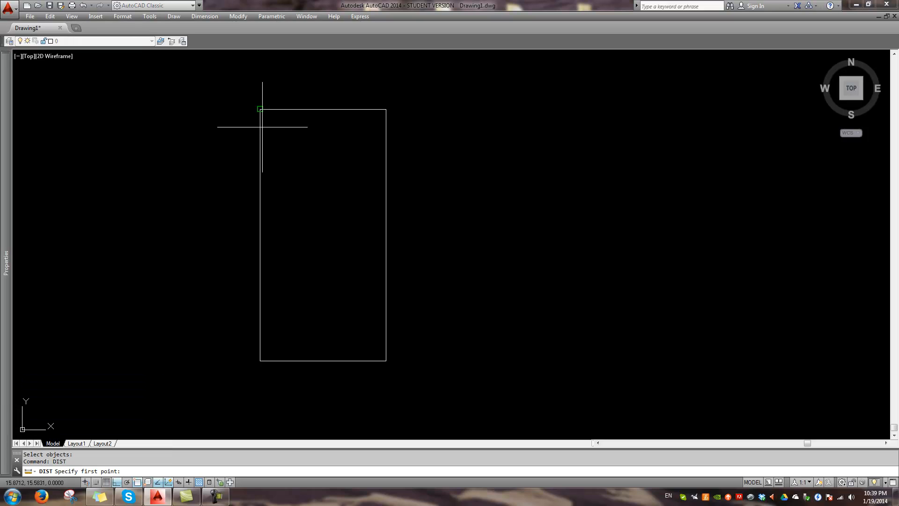
click(260, 126)
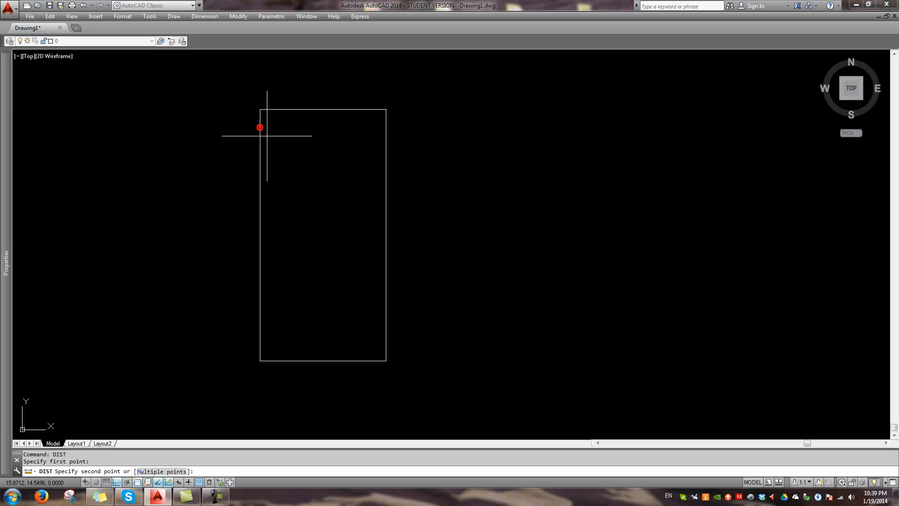
click(385, 128)
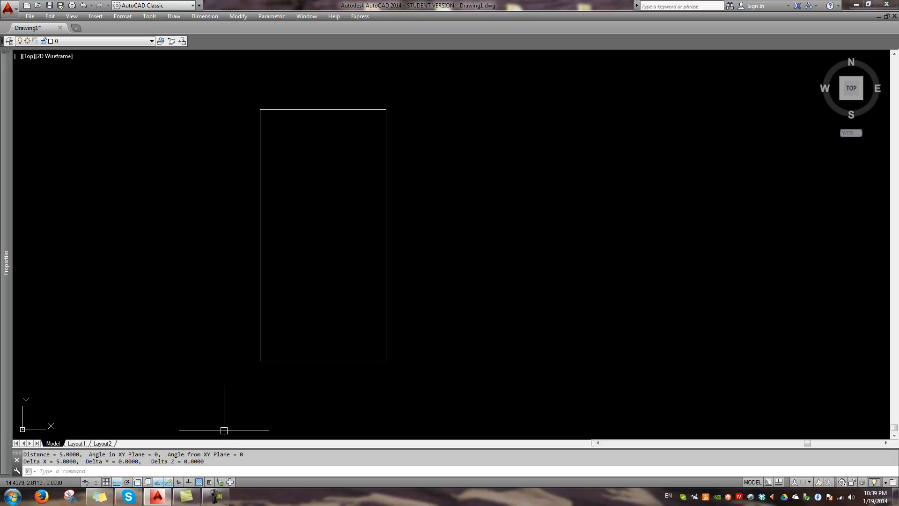
Step: Measure the rectangle's height with Dist, starting from its lower-left corner
text(DIST)
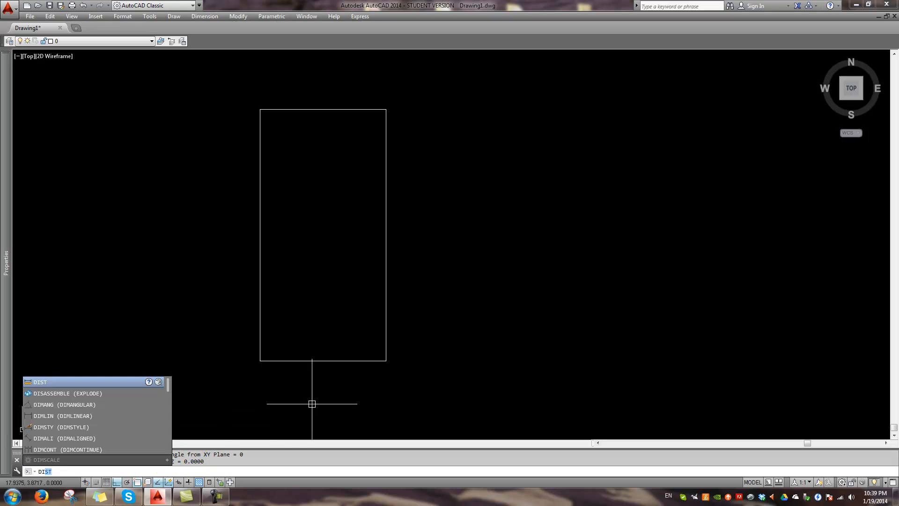
key(Return)
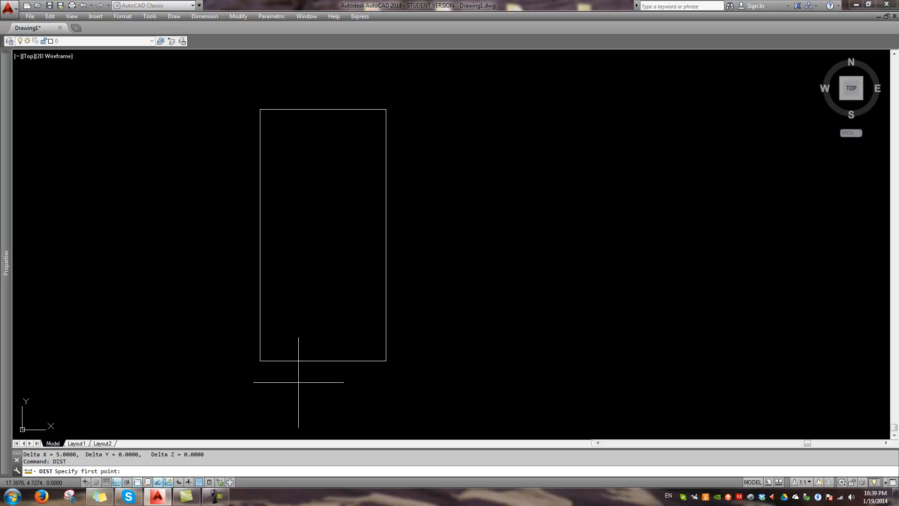
click(281, 361)
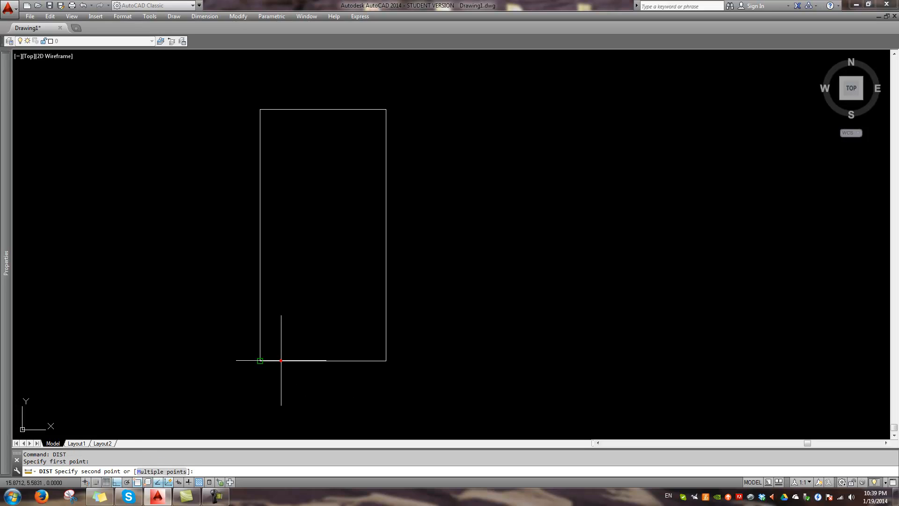
click(386, 129)
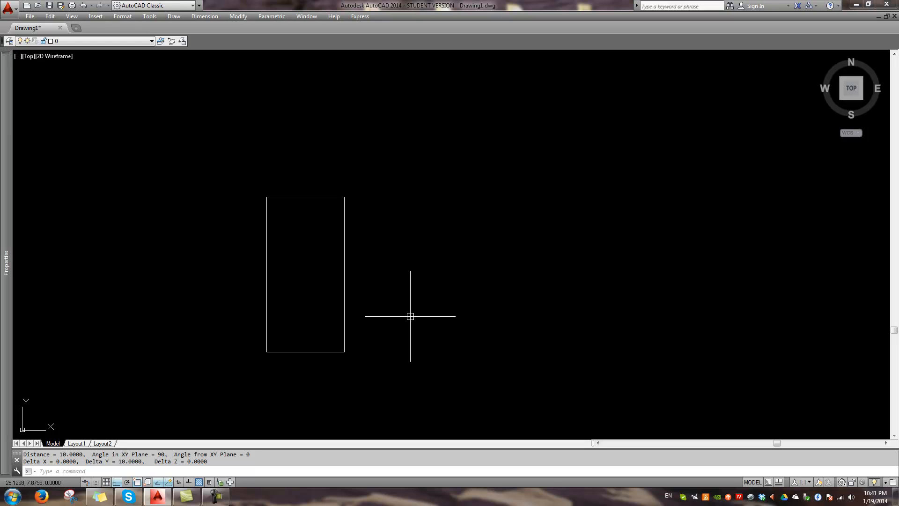
Step: Measure the rectangle's bottom edge between its corners, and its left edge from the lower-left to the upper-left corner
text(d)
key(Return)
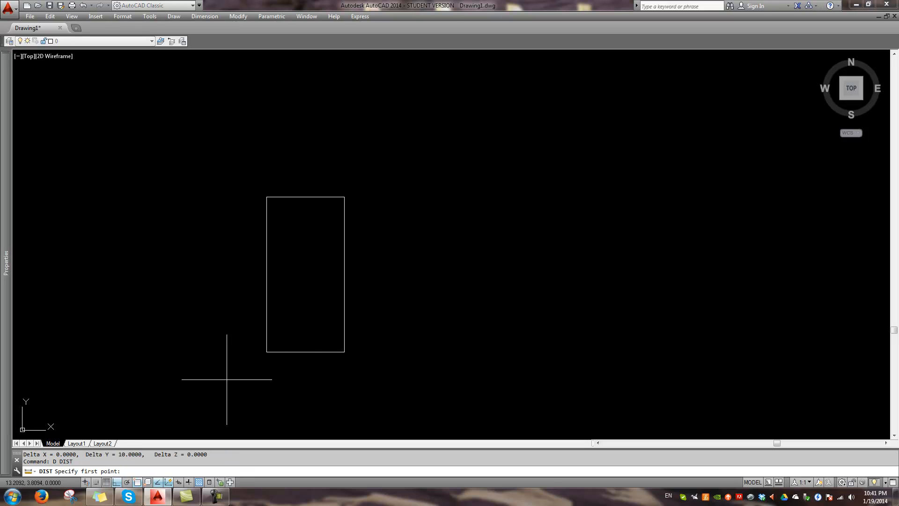
click(274, 355)
click(337, 353)
key(Return)
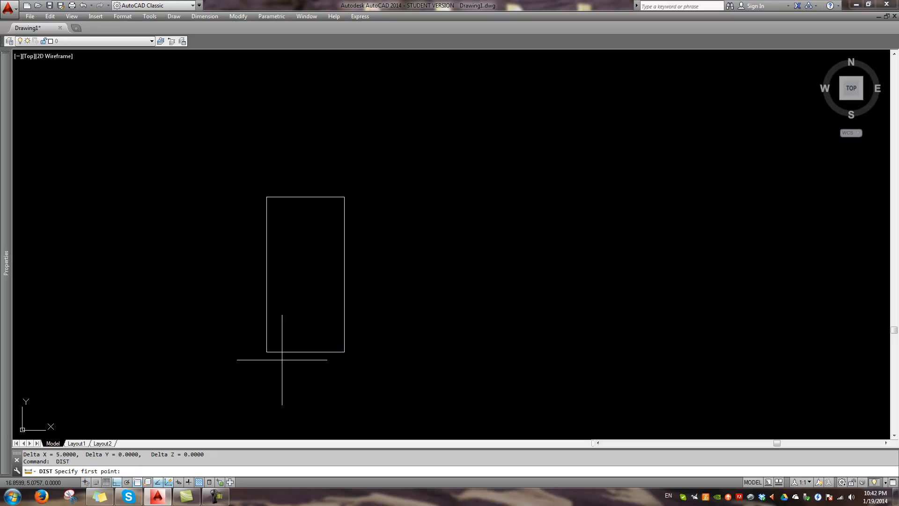
click(276, 355)
click(266, 198)
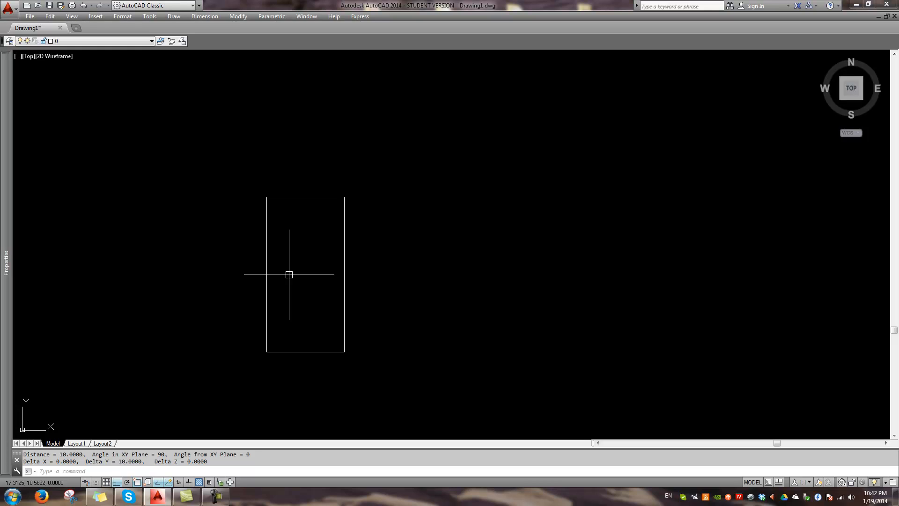
Step: Scale the whole rectangle by a factor of 2 with its lower-left corner as the base point
text(sc)
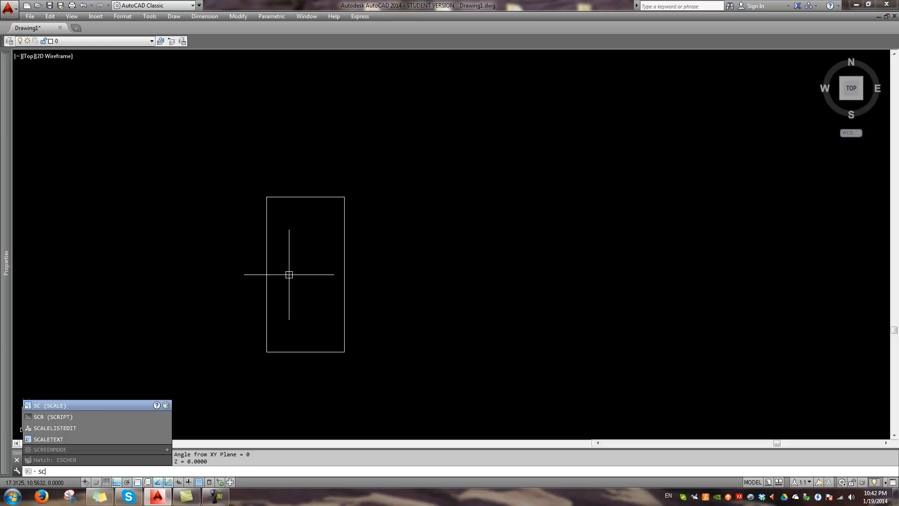
key(Return)
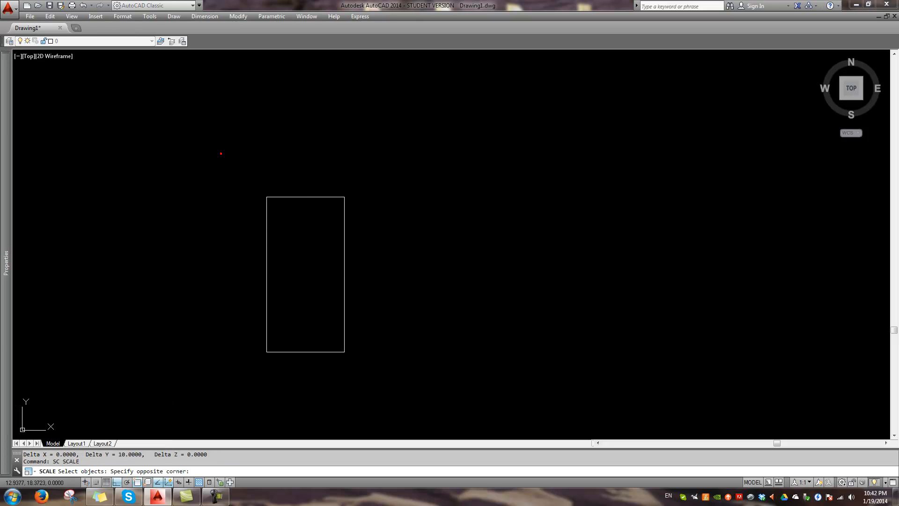
click(221, 154)
click(375, 385)
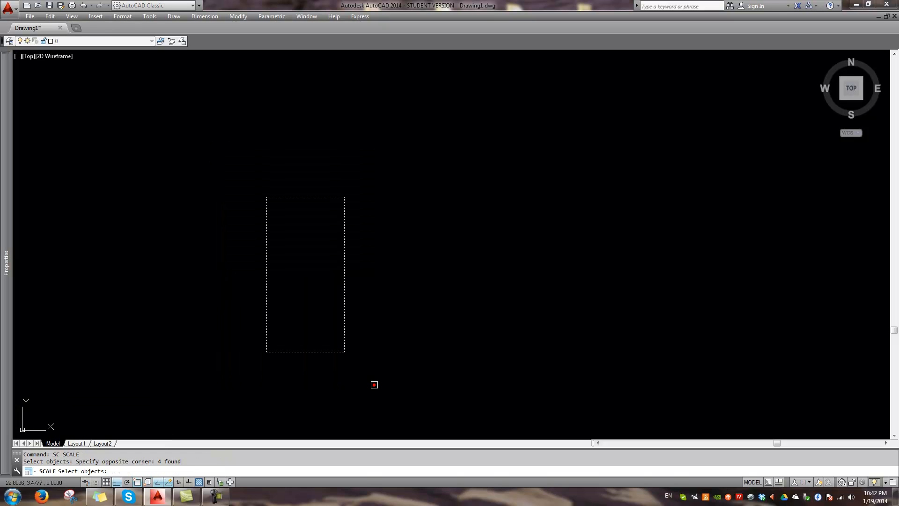
key(Return)
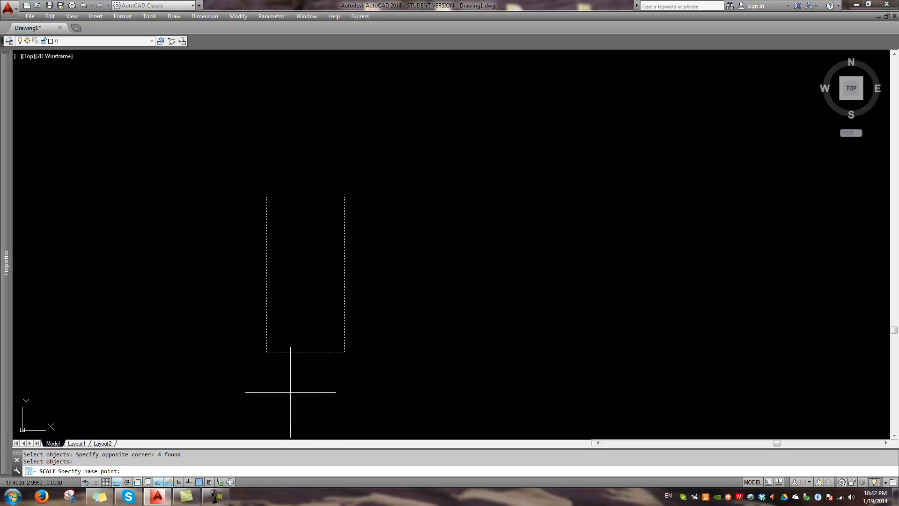
click(267, 352)
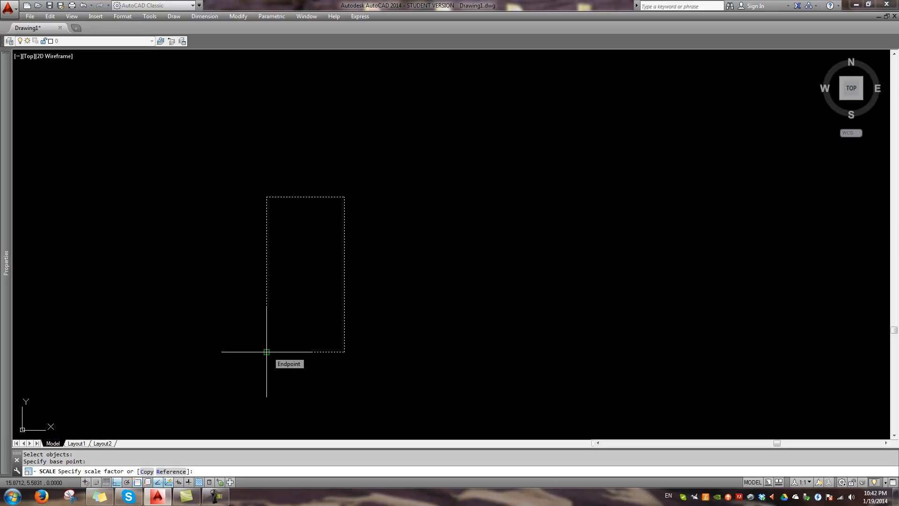
key(Return)
scroll(353, 263, down, 2)
middle_drag(354, 262, 341, 284)
scroll(341, 284, up, 2)
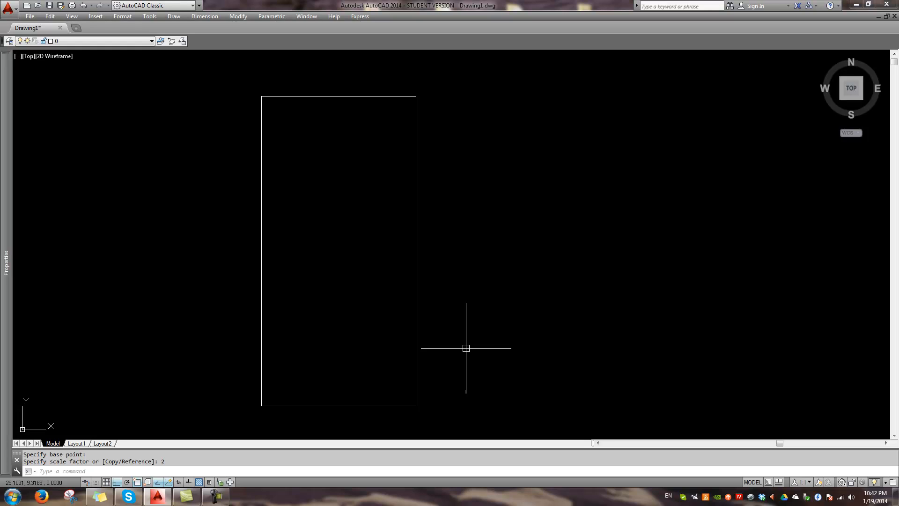
Step: Offset the rectangle's right edge 0.5 units toward the inside
text(o)
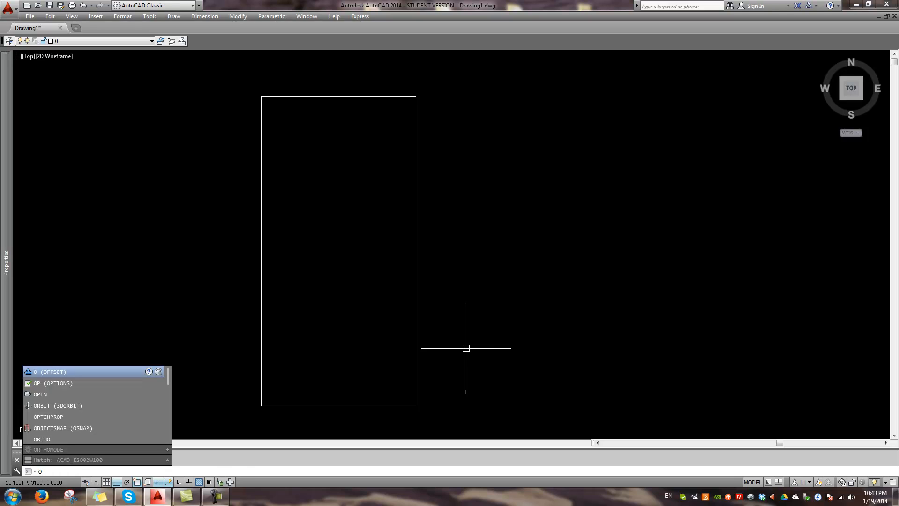
key(Return)
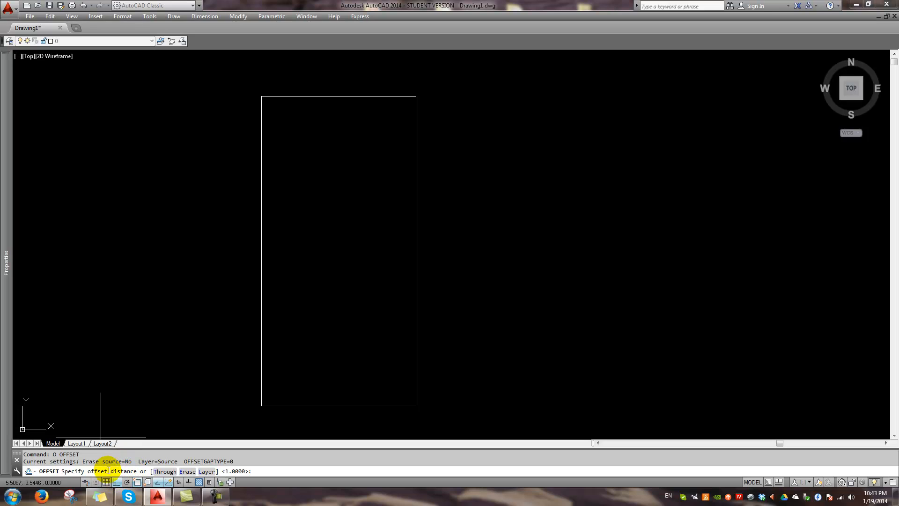
text(0.5)
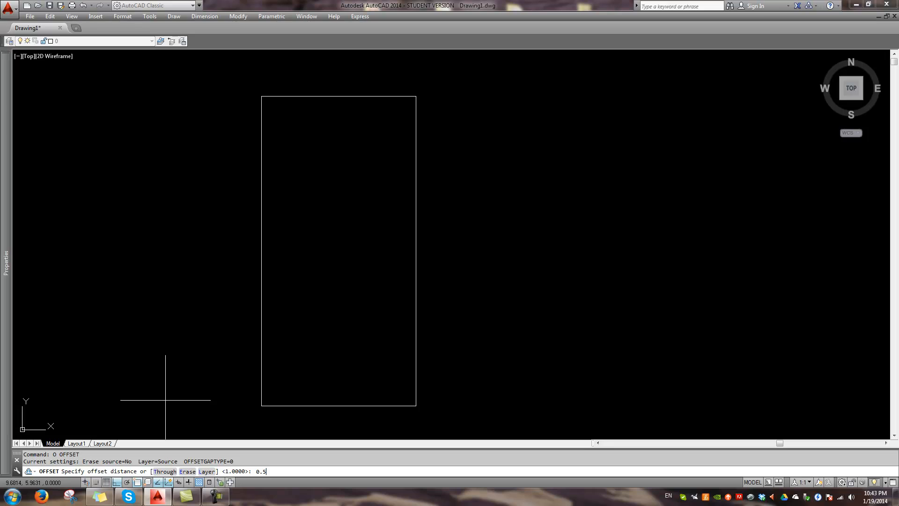
key(Return)
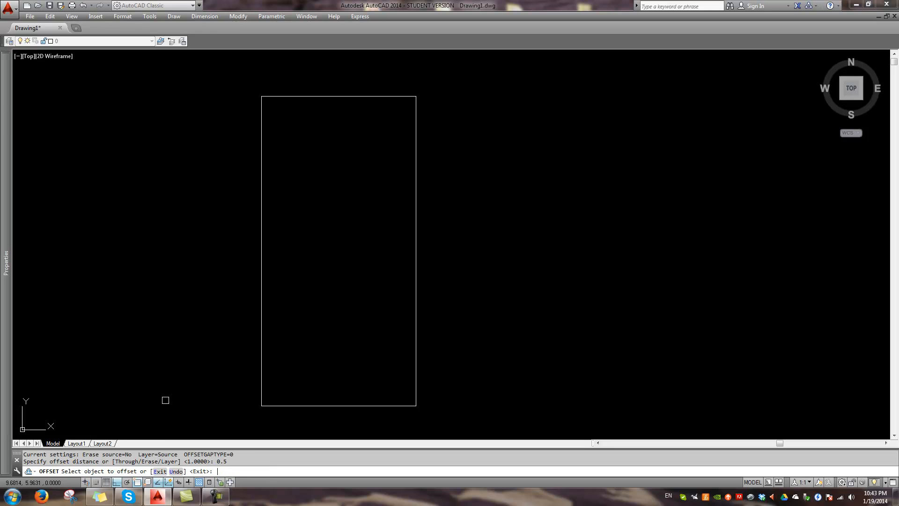
click(416, 246)
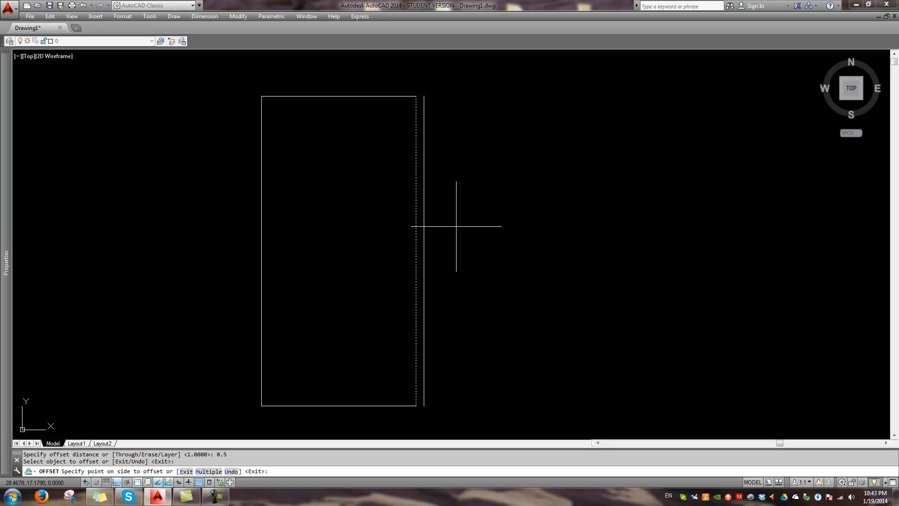
click(359, 227)
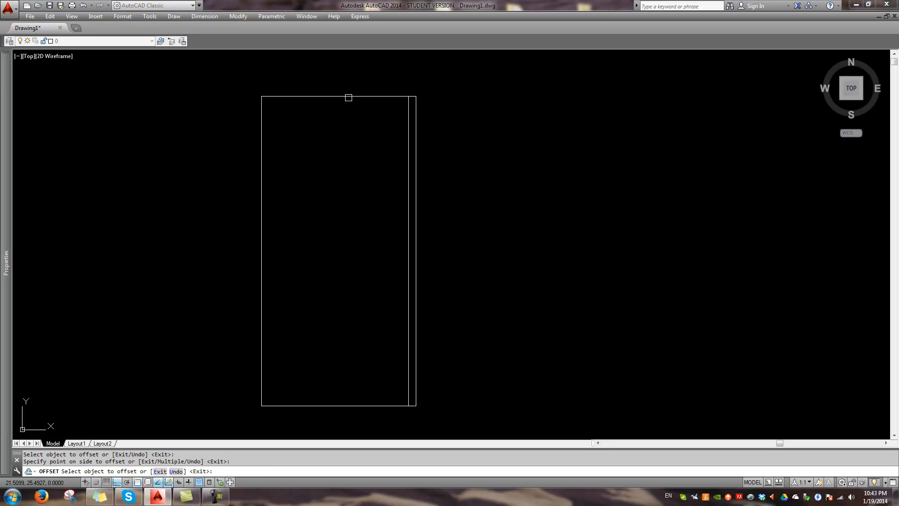
Step: Offset the rectangle's top, left and bottom edges inward by the same 0.5-unit distance
click(348, 97)
click(352, 154)
click(263, 153)
click(308, 156)
click(301, 405)
click(298, 339)
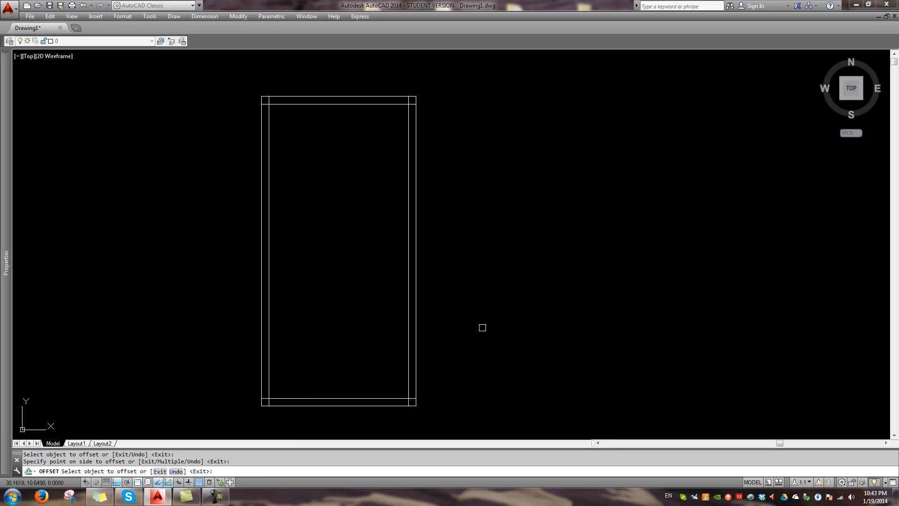